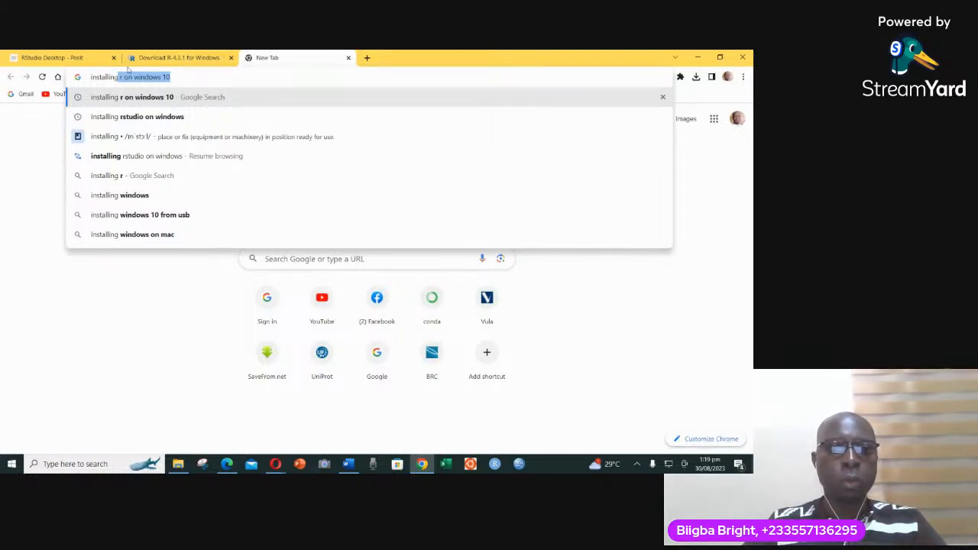
- Search the web for "installing r on windows 10" and open CRAN's "Download R-4.3.1 for Windows" result
click(184, 78)
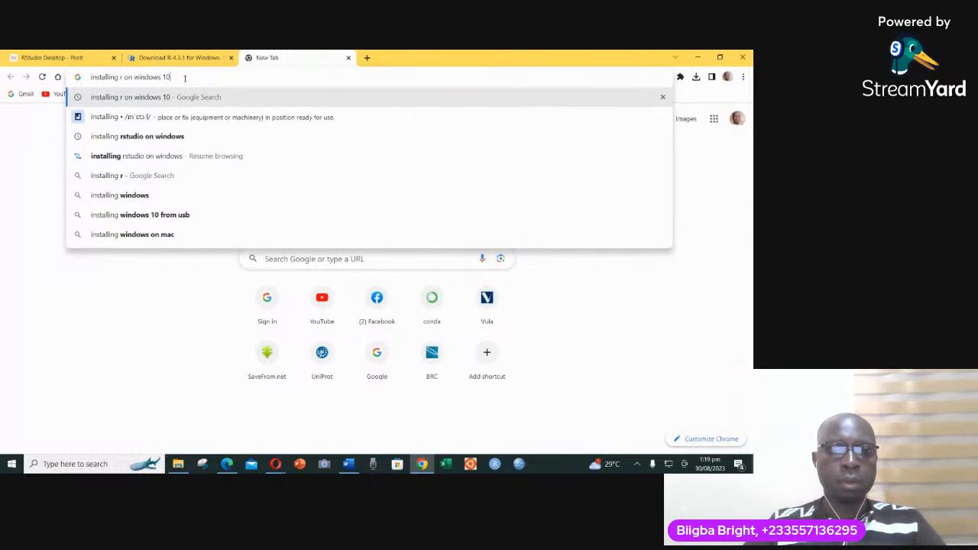
key(Return)
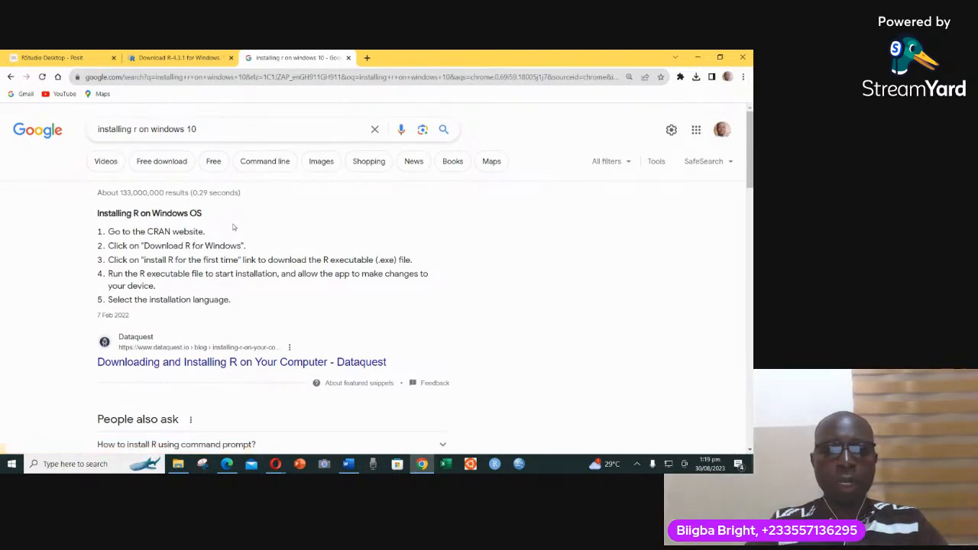
scroll(232, 227, down, 2)
scroll(233, 227, down, 4)
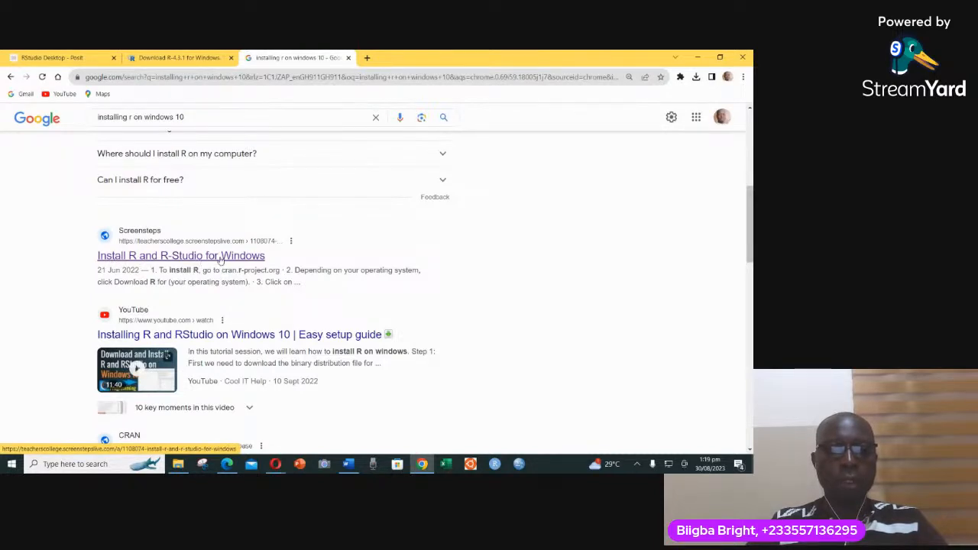
scroll(220, 260, down, 2)
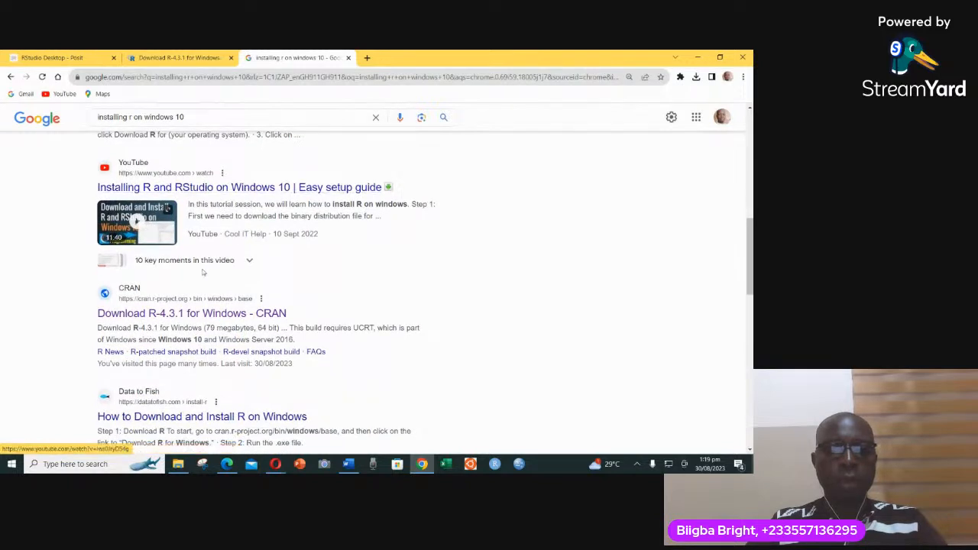
scroll(203, 272, down, 1)
scroll(162, 226, down, 1)
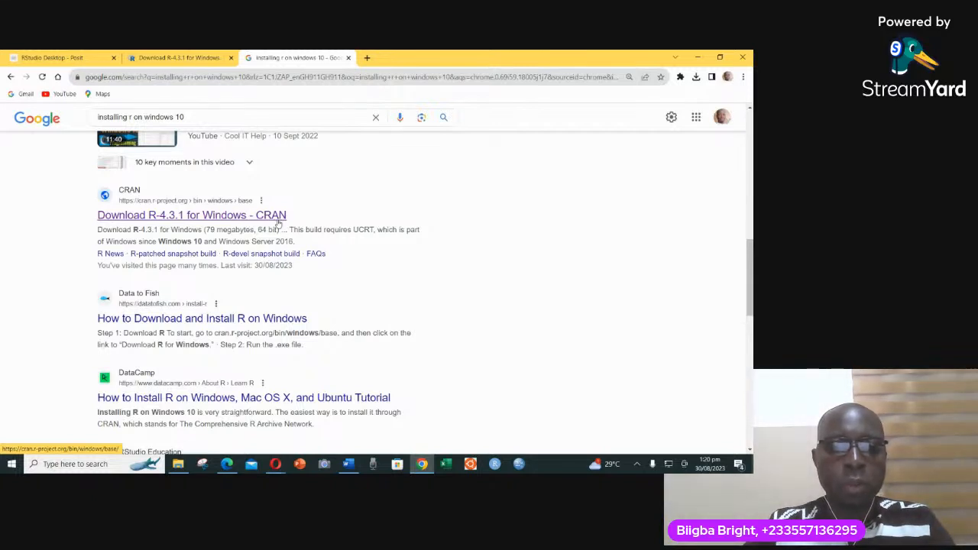
click(184, 220)
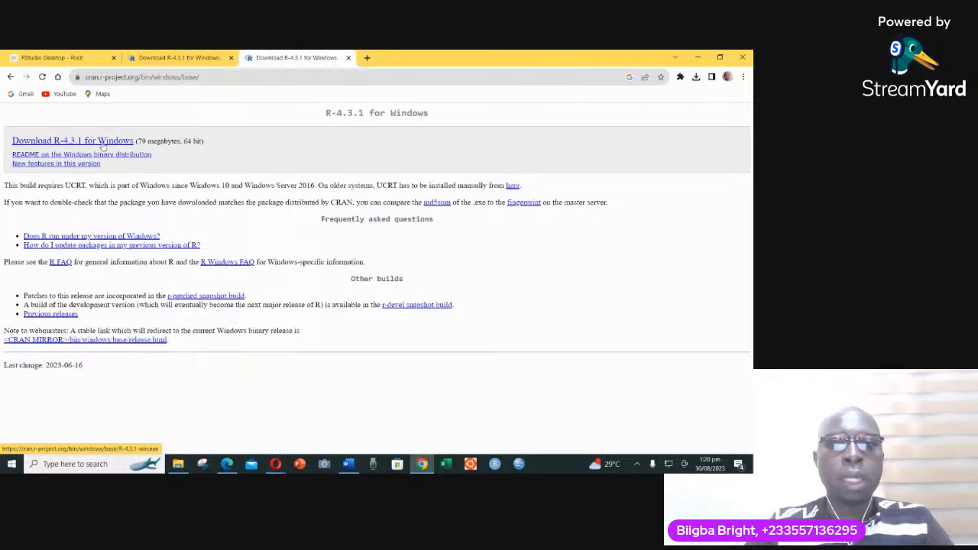
- Download the R-4.3.1 installer for Windows and check its progress in the recent downloads
click(103, 146)
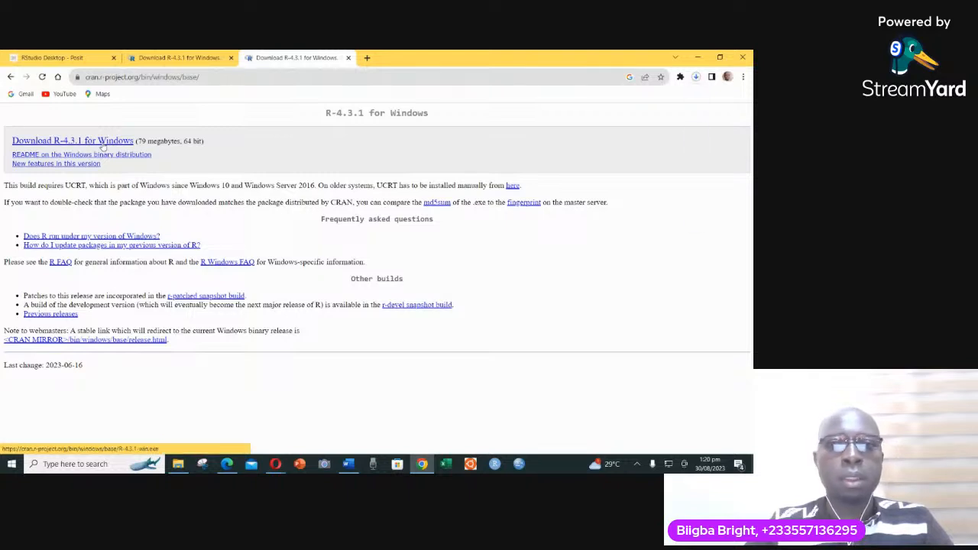
click(697, 77)
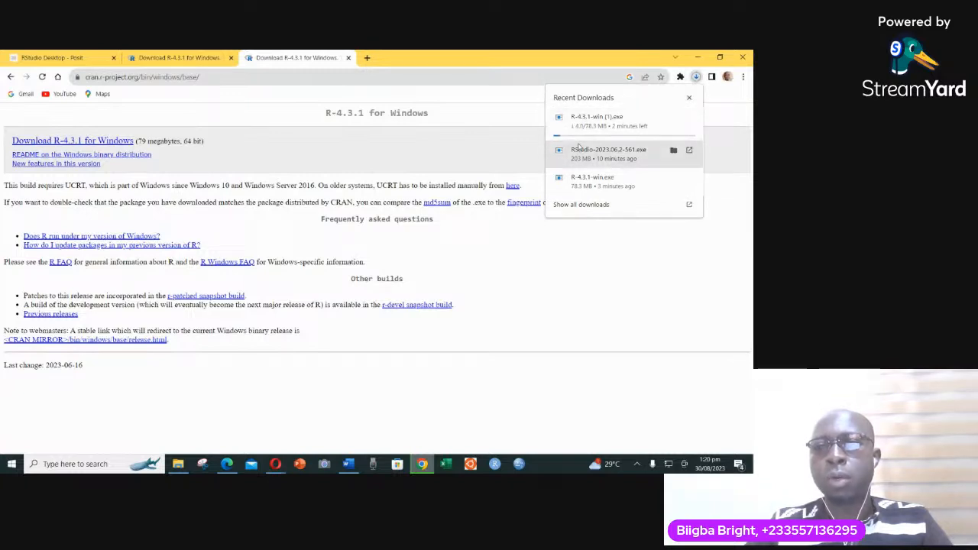
click(689, 98)
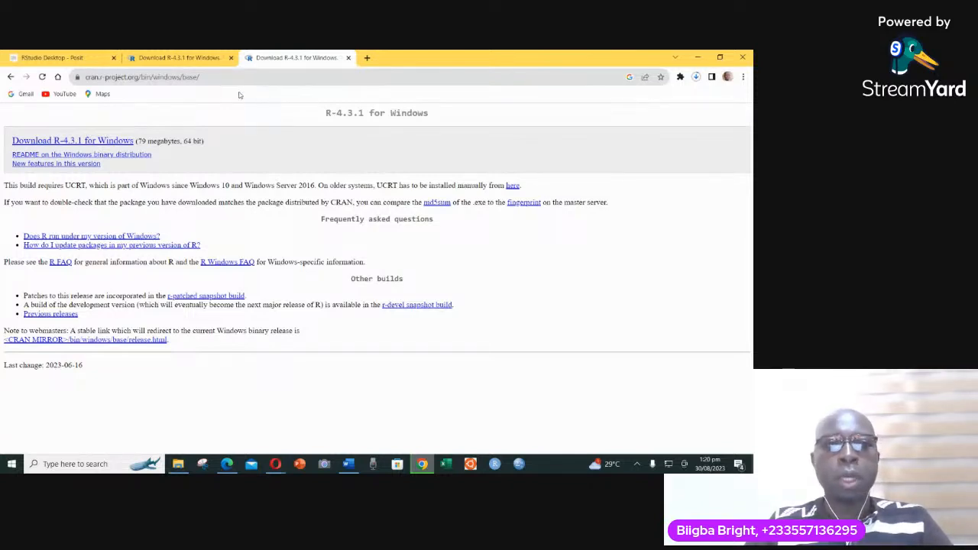
- Search for "installing rstudio on windows" in a new browser tab
click(367, 58)
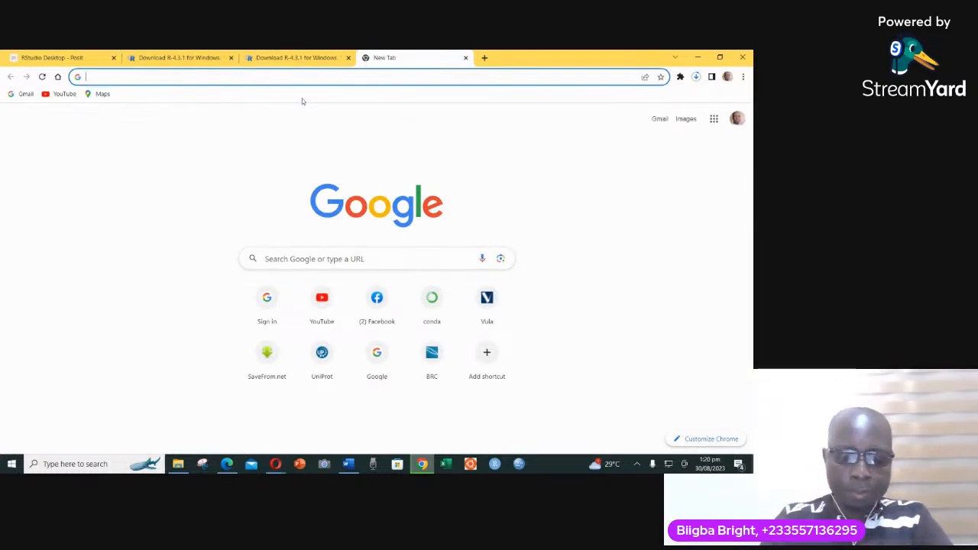
text(installingg )
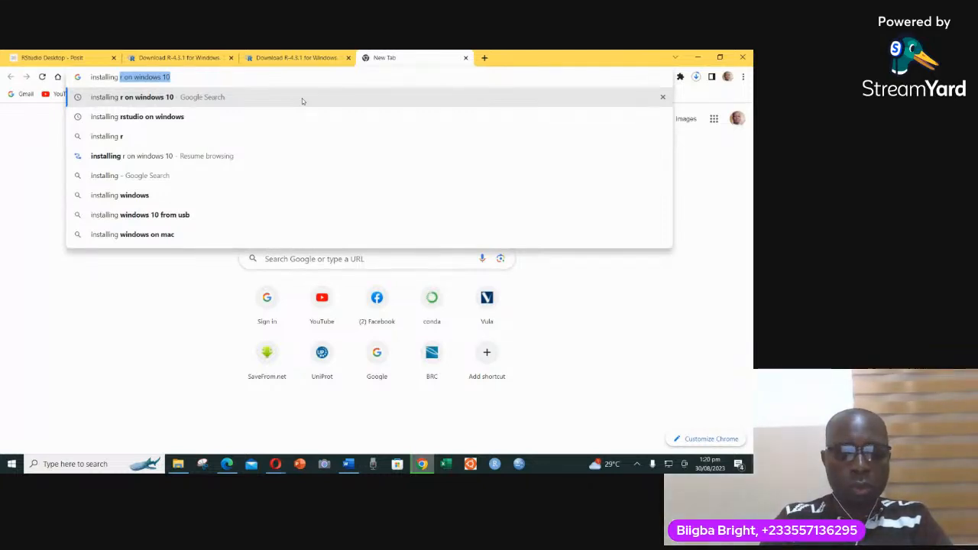
text(r-s)
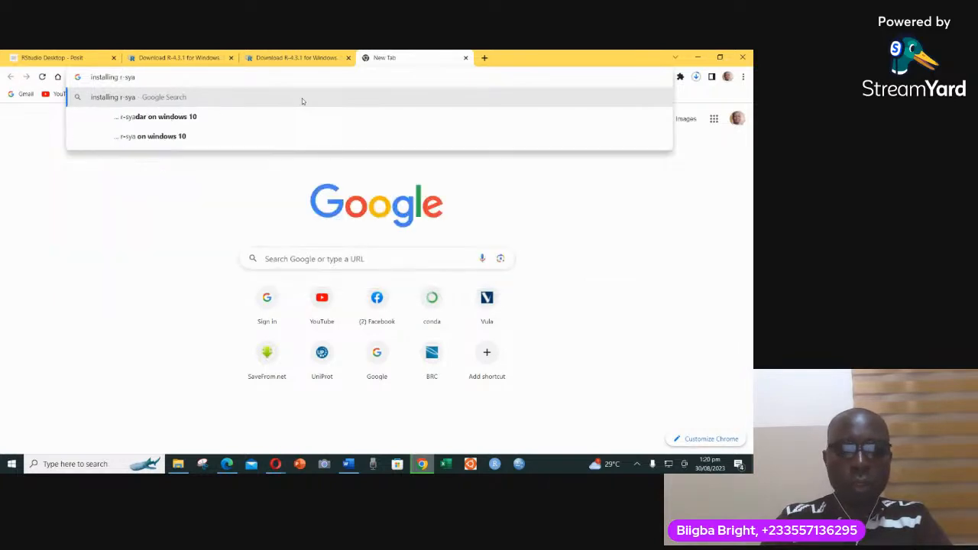
text(tudion)
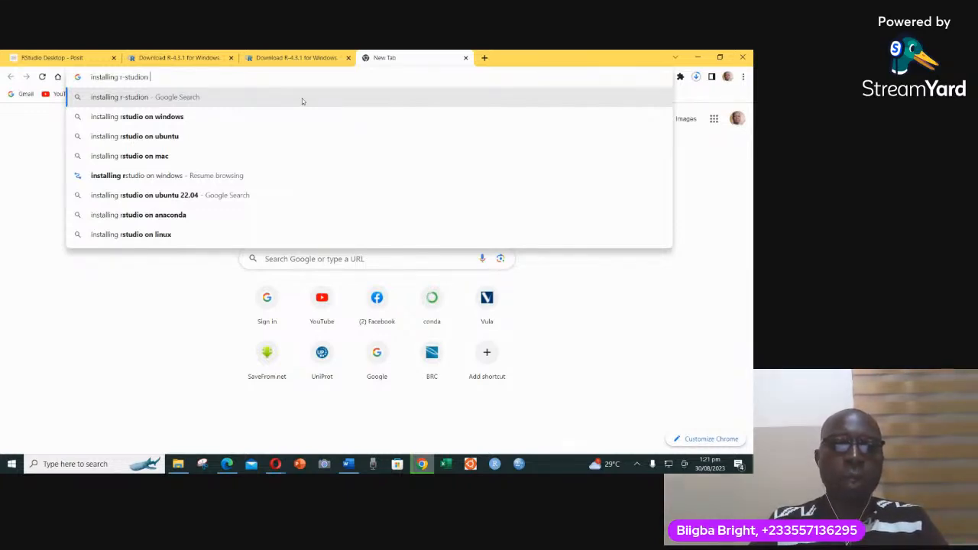
key(BackSpace)
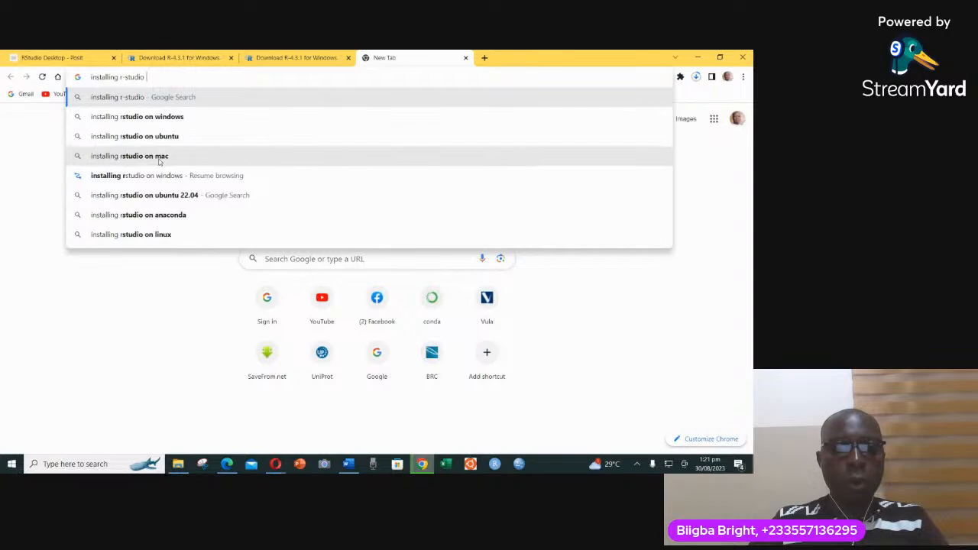
click(150, 119)
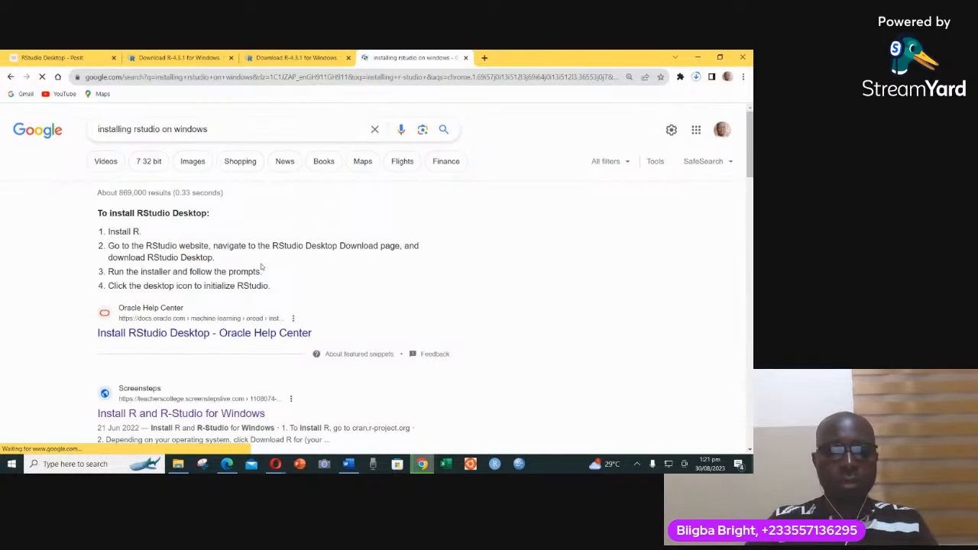
- Find Posit's RStudio Desktop download page among the search results and open it
scroll(261, 267, down, 3)
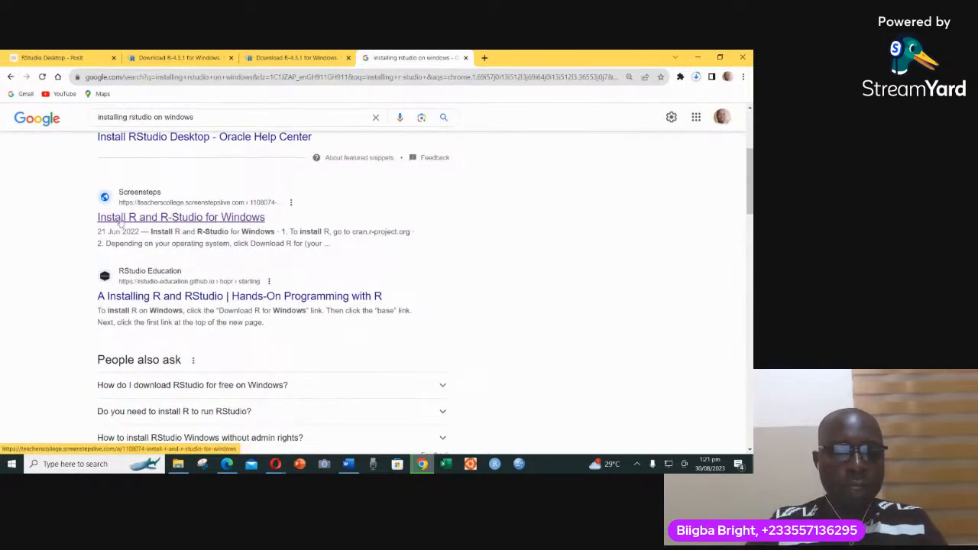
scroll(215, 223, down, 2)
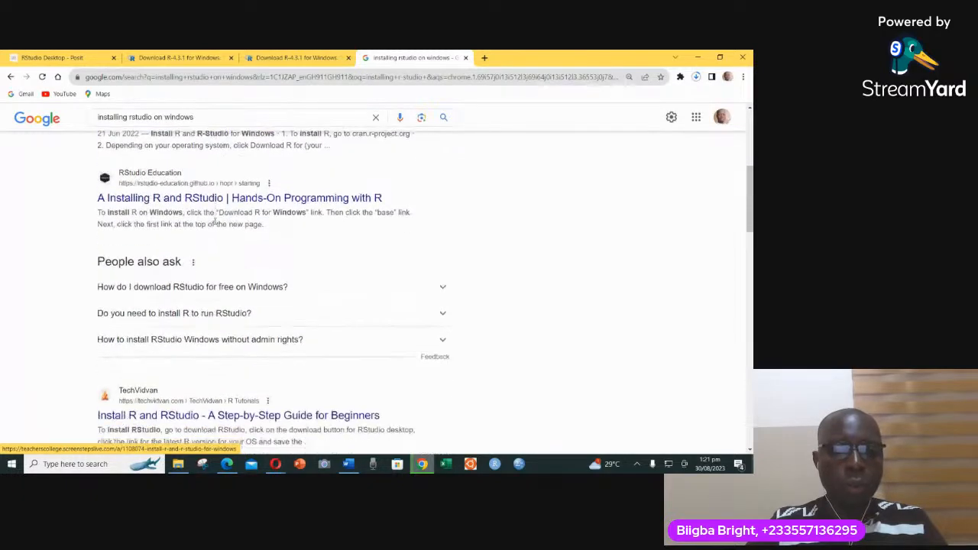
scroll(215, 224, down, 8)
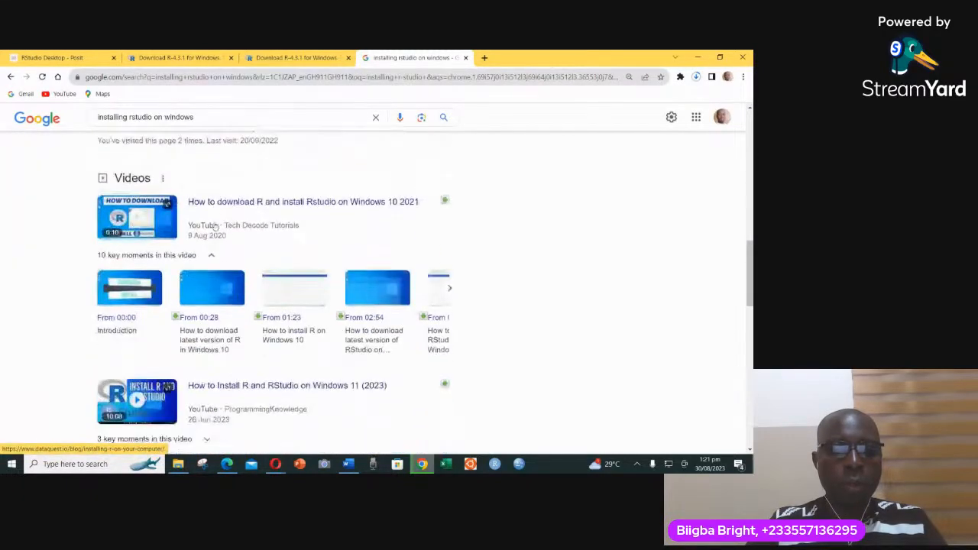
scroll(215, 226, down, 5)
scroll(140, 208, down, 1)
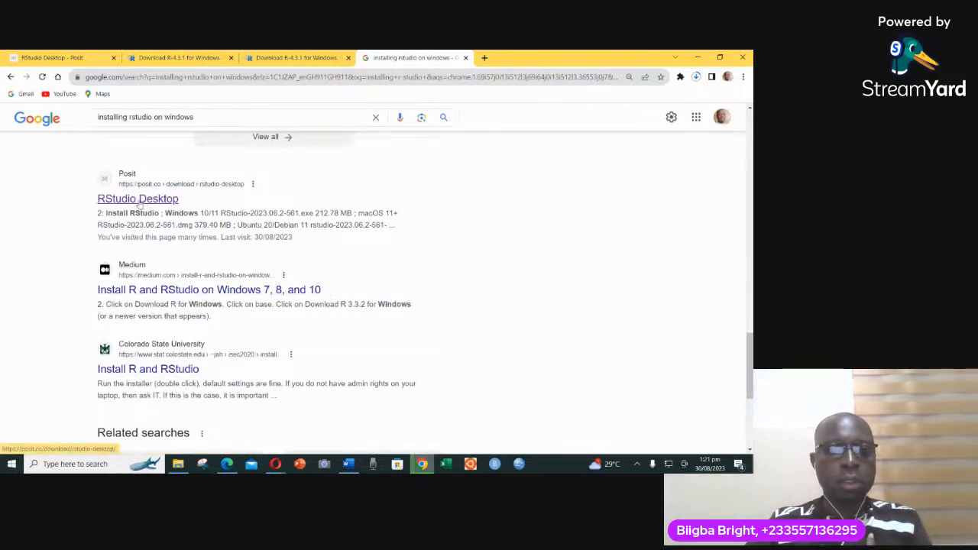
click(139, 201)
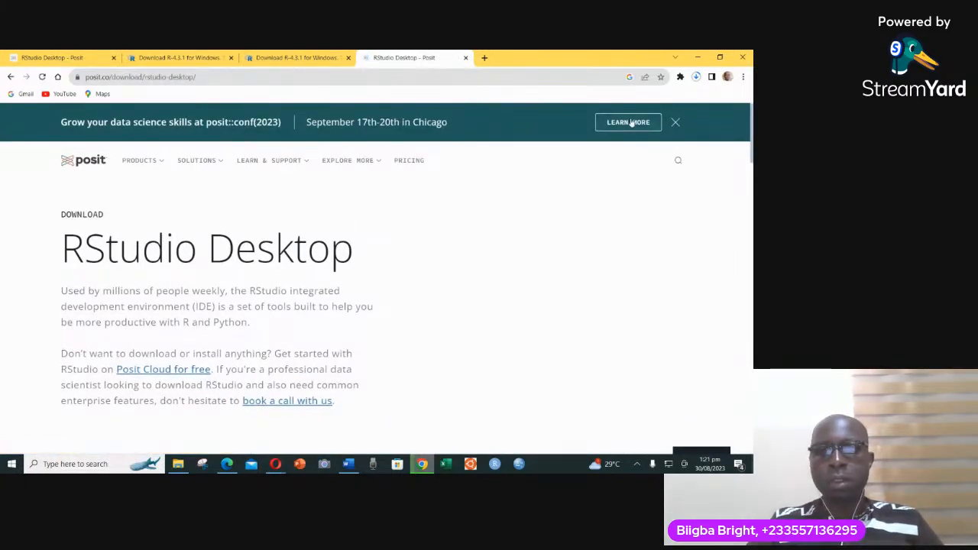
- Download RStudio Desktop for Windows from the Install RStudio section of the Posit page
scroll(291, 233, down, 3)
scroll(221, 216, up, 1)
scroll(209, 247, down, 3)
scroll(113, 175, up, 1)
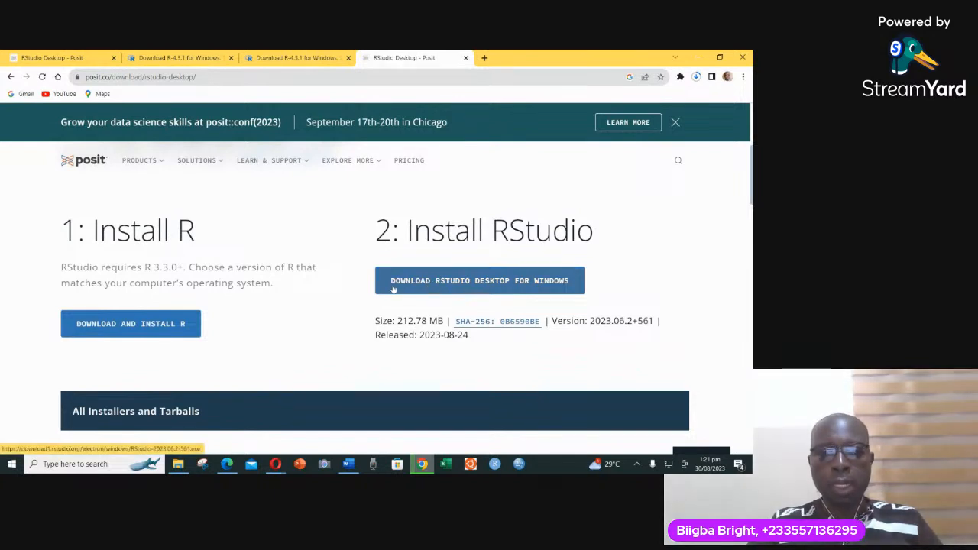
click(459, 284)
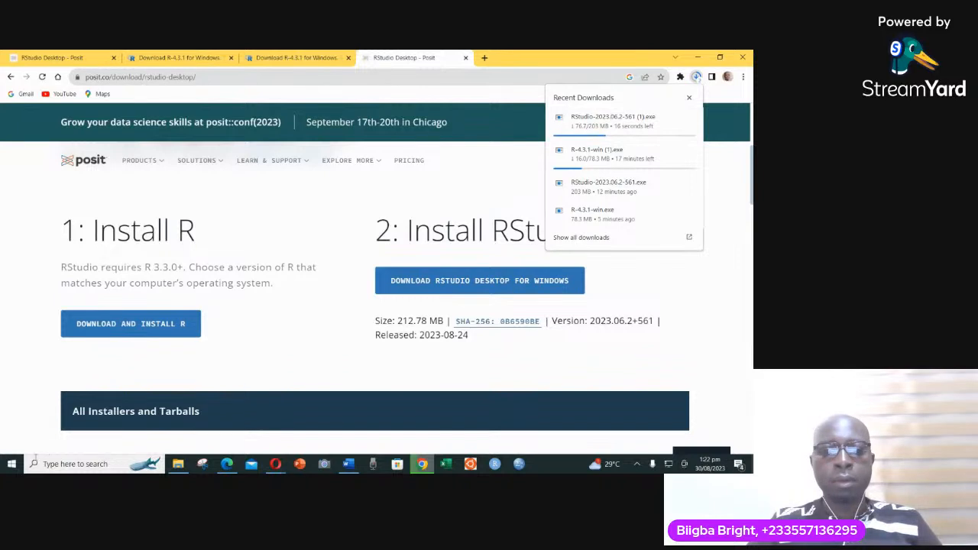
- Switch to File Explorer, run R-4.3.1-win.exe from the Downloads folder, and accept English as the setup language
click(178, 464)
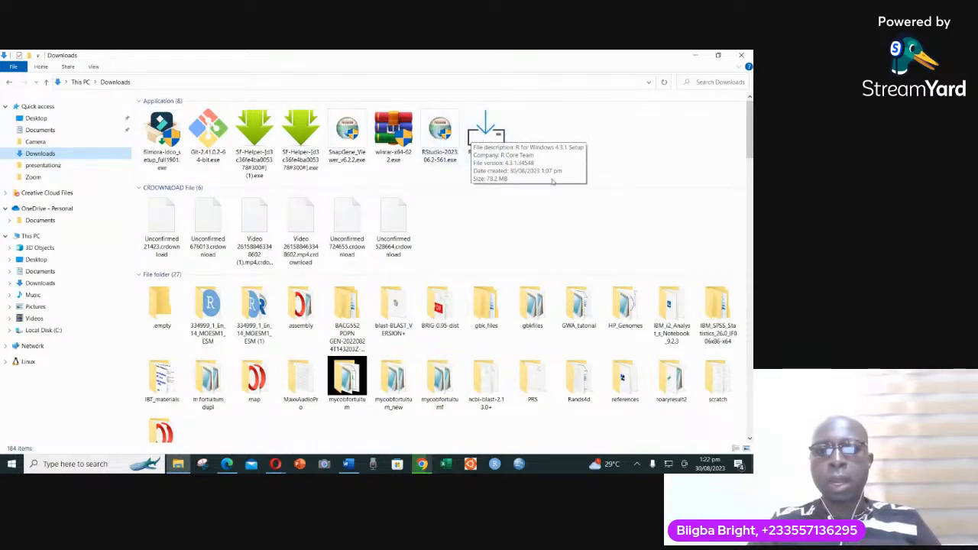
click(478, 142)
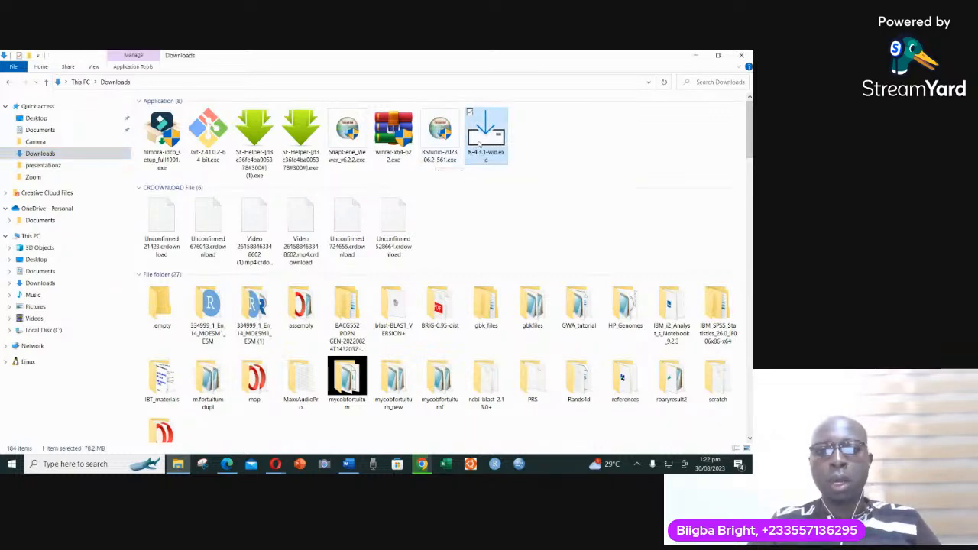
double_click(478, 142)
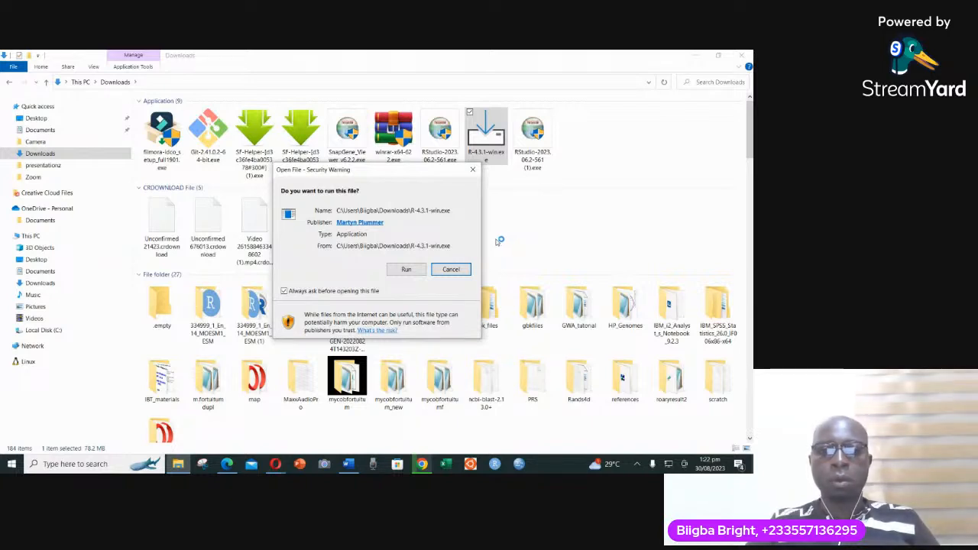
click(406, 269)
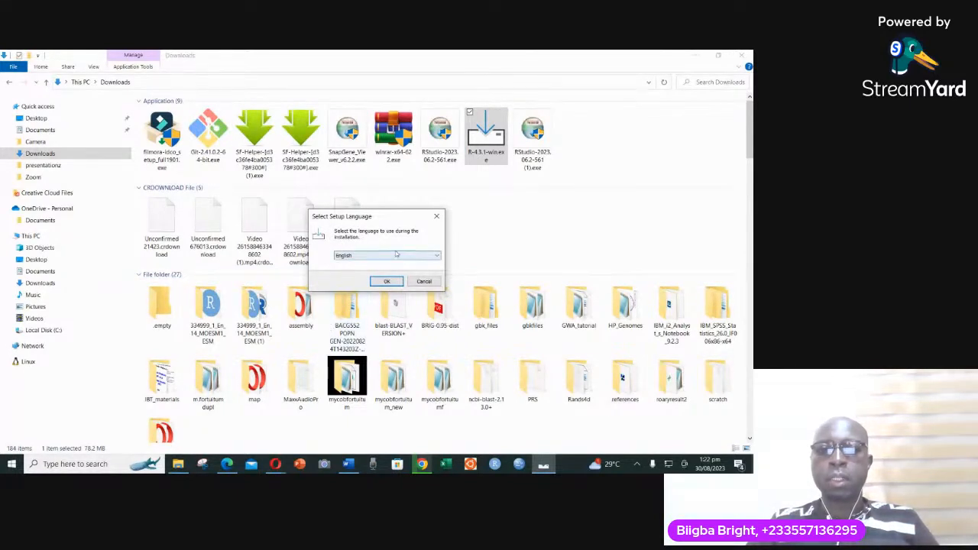
click(386, 282)
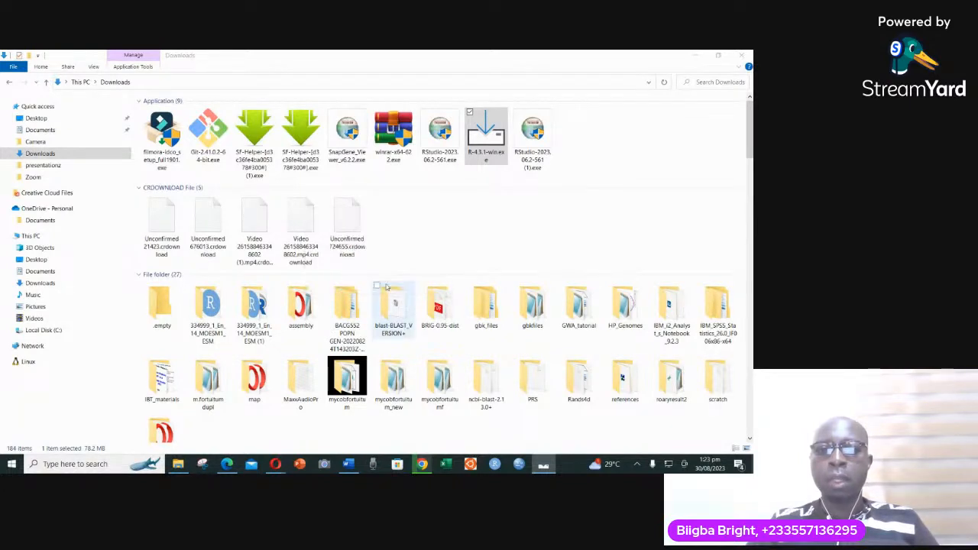
- Read through the license information in the R for Windows 4.3.1 setup and continue to the destination location
scroll(392, 263, down, 15)
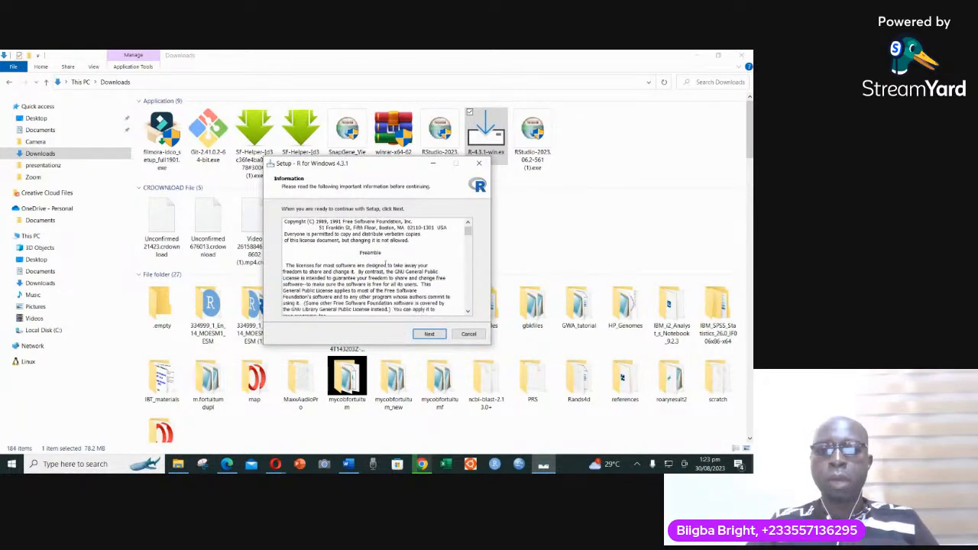
scroll(386, 265, down, 15)
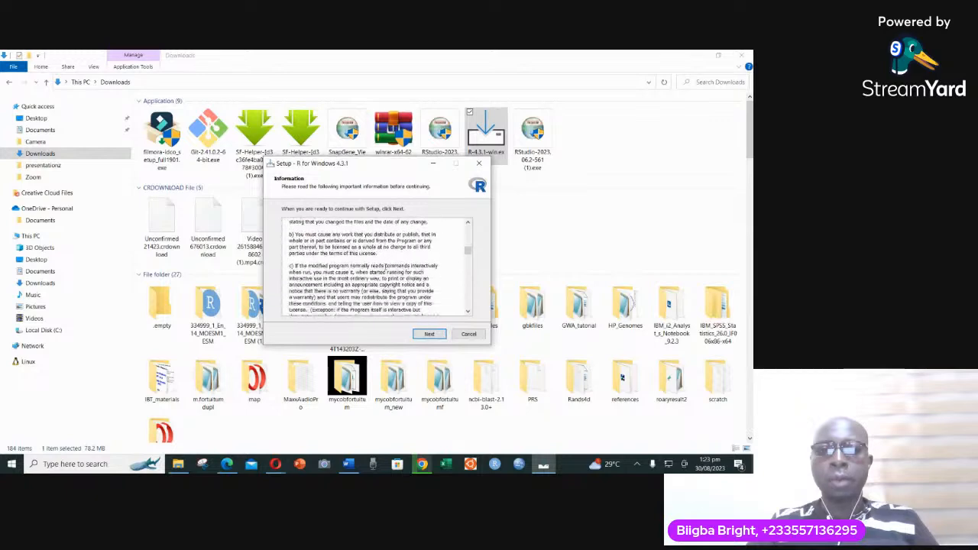
scroll(372, 269, down, 15)
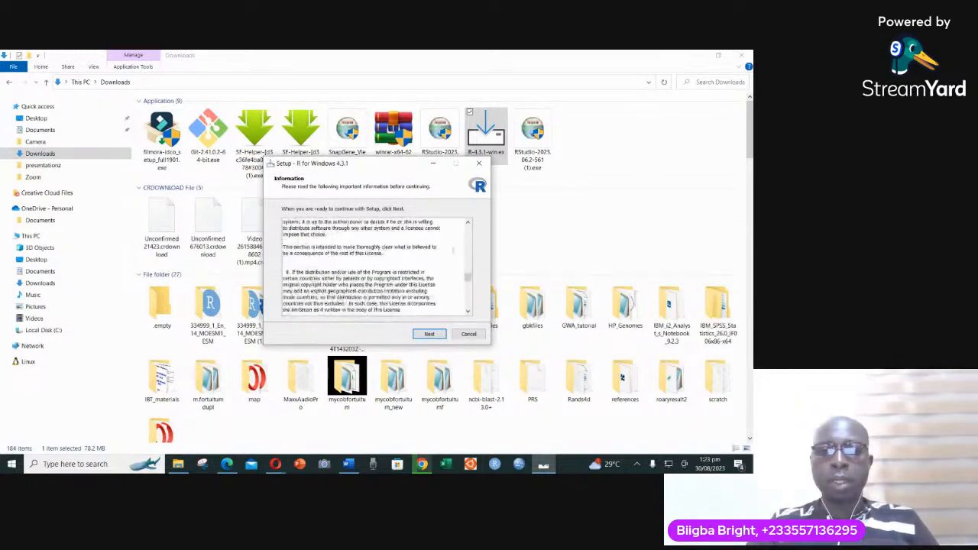
scroll(372, 270, down, 10)
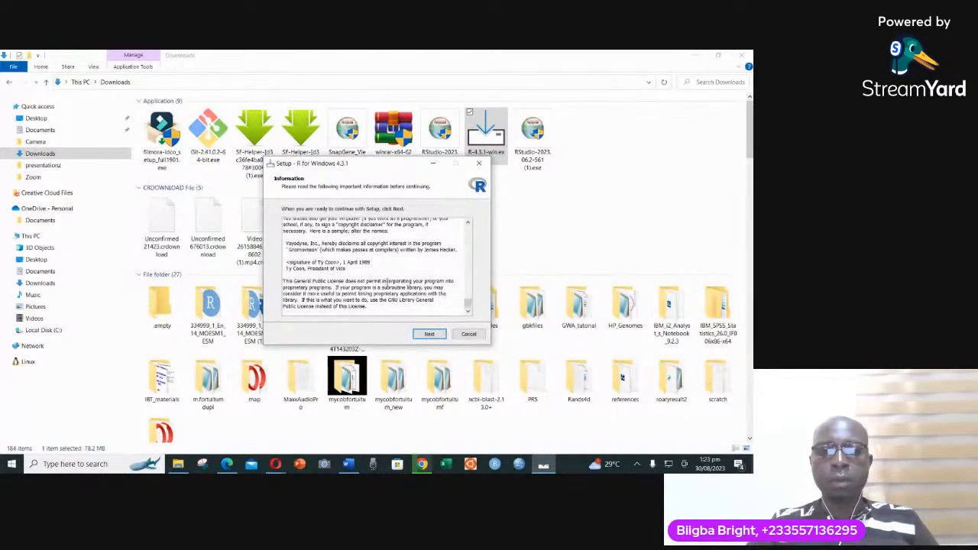
click(430, 335)
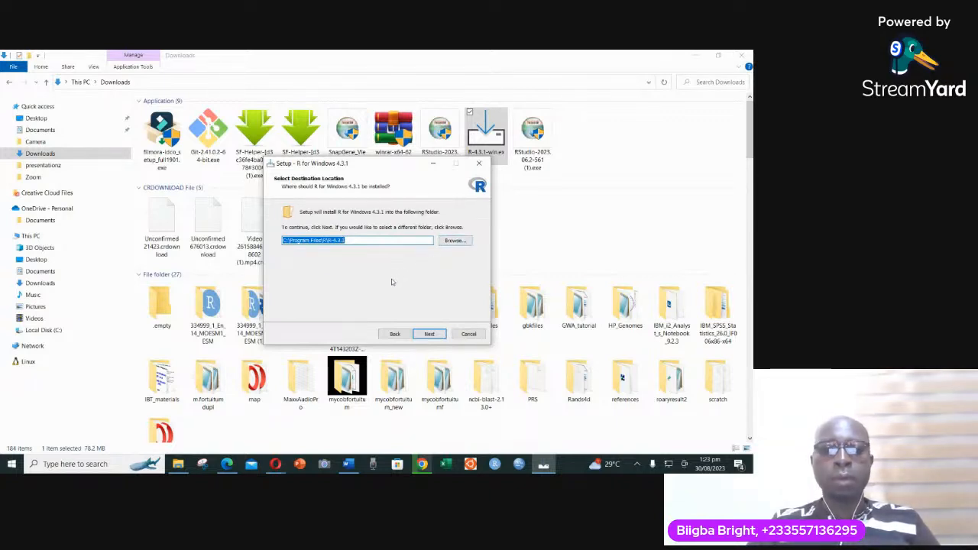
- Look through the alternative destination folders for R and leave C:\Program Files\R\R-4.3.1 as the install location
click(455, 241)
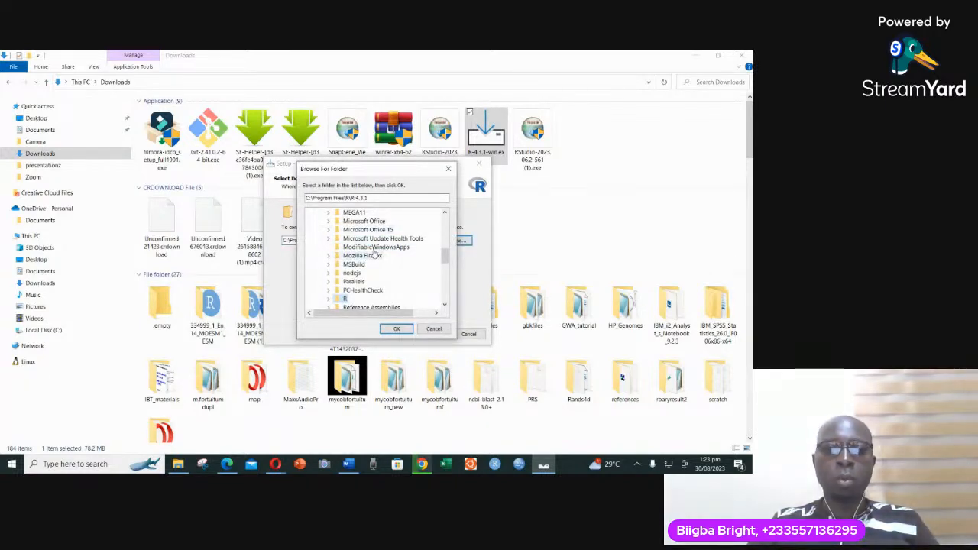
scroll(386, 251, down, 3)
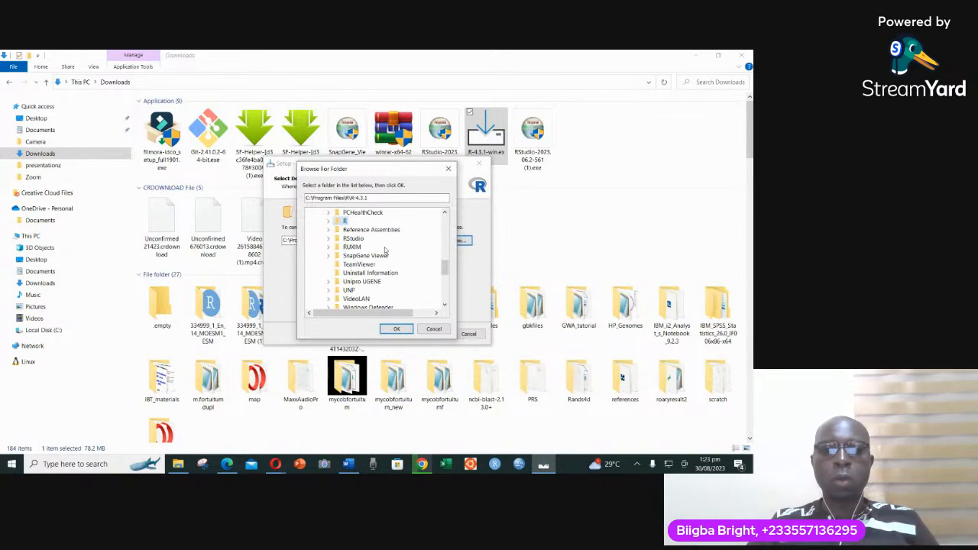
scroll(386, 250, down, 6)
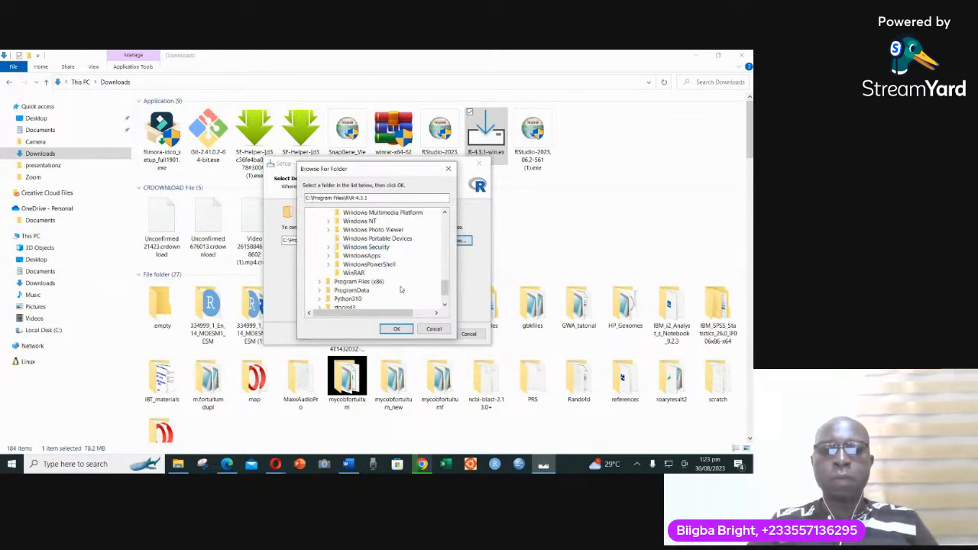
click(435, 330)
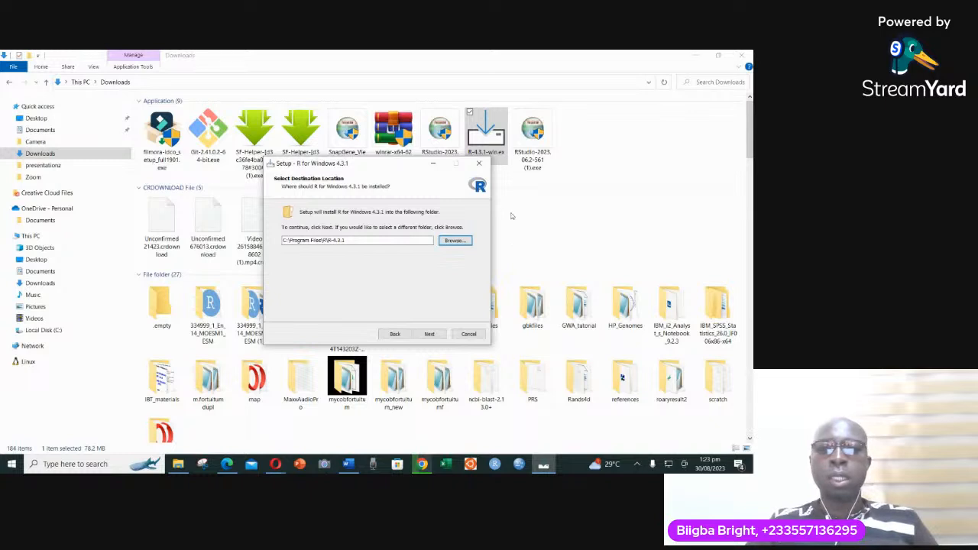
- Exit the R for Windows 4.3.1 setup without completing the installation
click(479, 163)
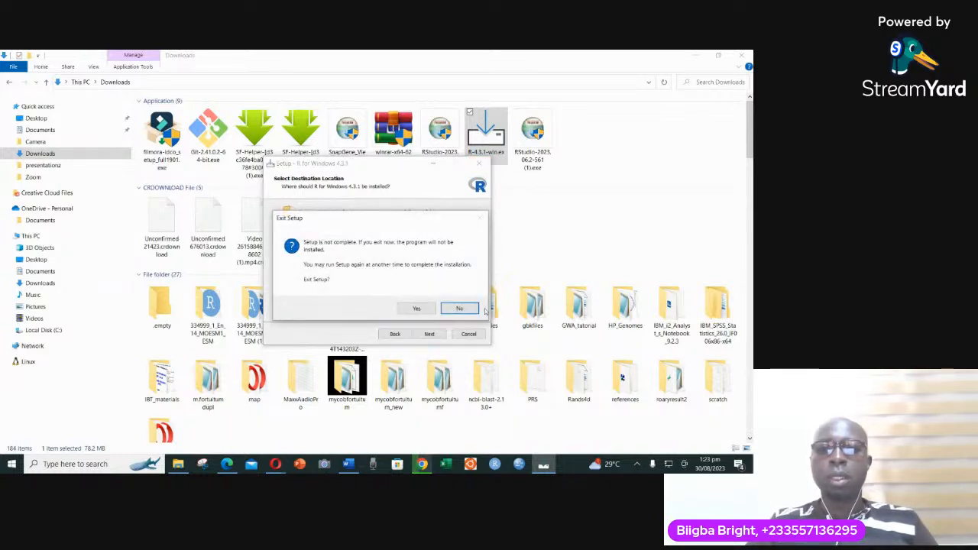
click(457, 308)
click(461, 335)
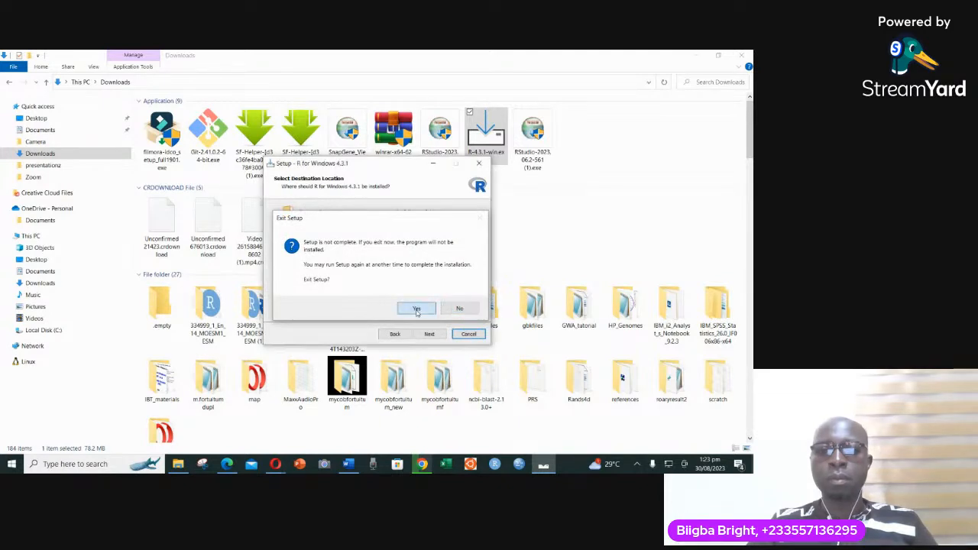
click(416, 310)
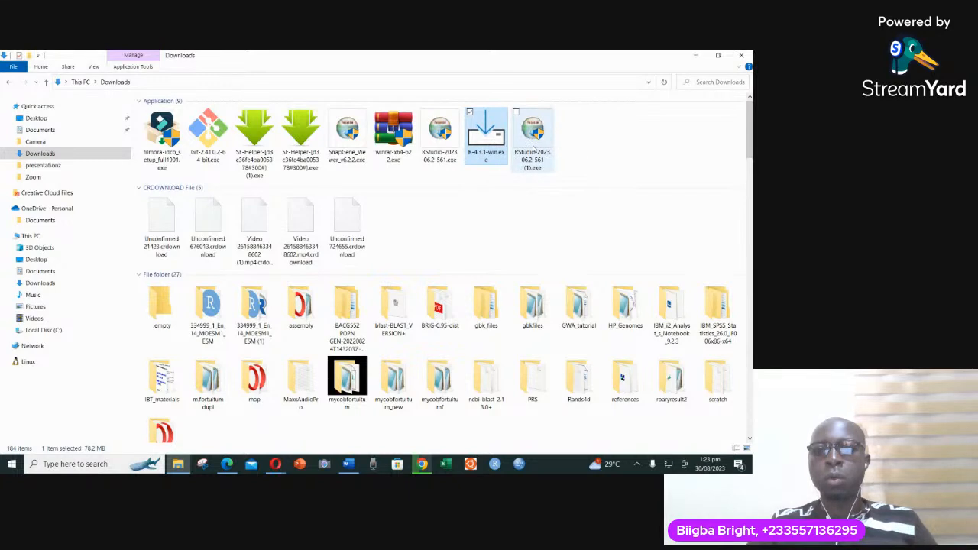
- Run RStudio-2023.06.2-561 (1).exe from the Downloads folder, quit RStudio Setup at its welcome page and dismiss the compatibility assistant
click(534, 146)
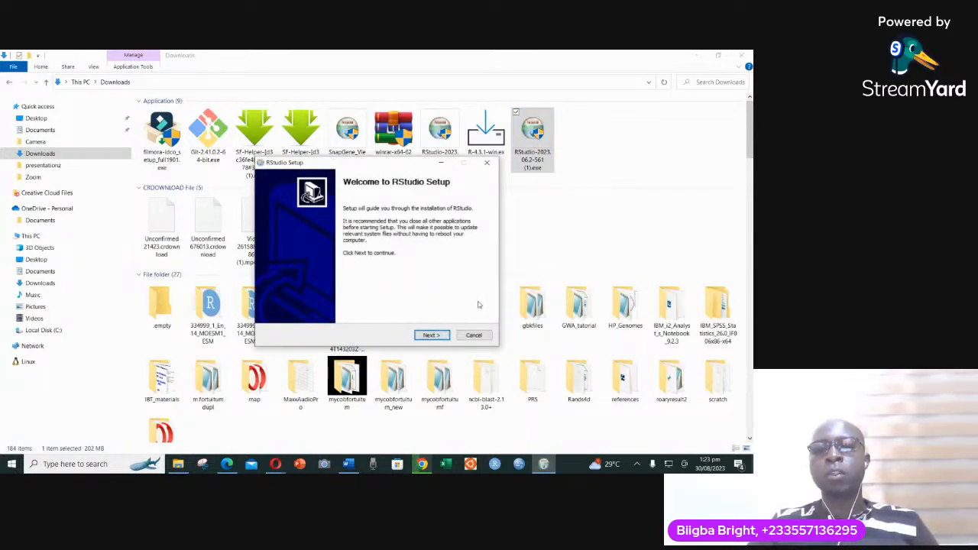
click(487, 163)
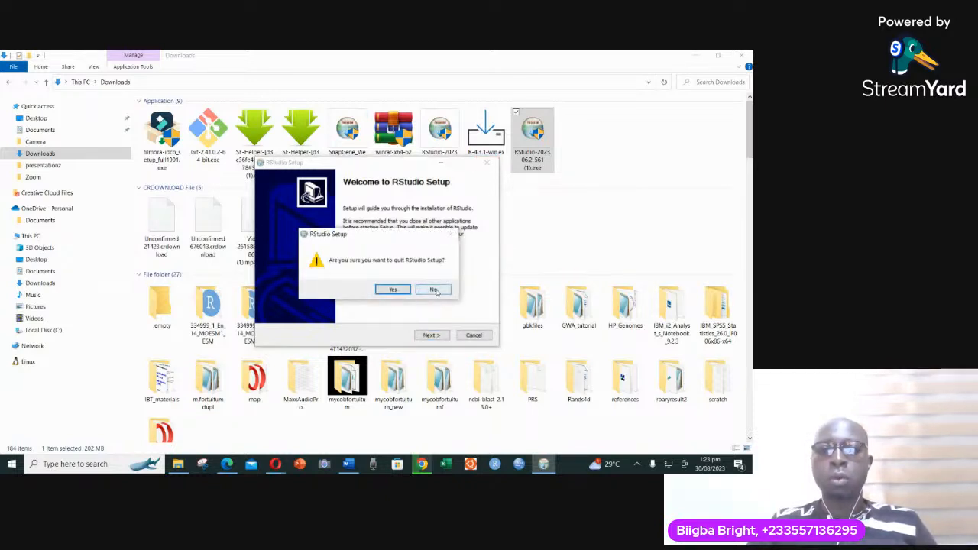
click(436, 292)
click(487, 162)
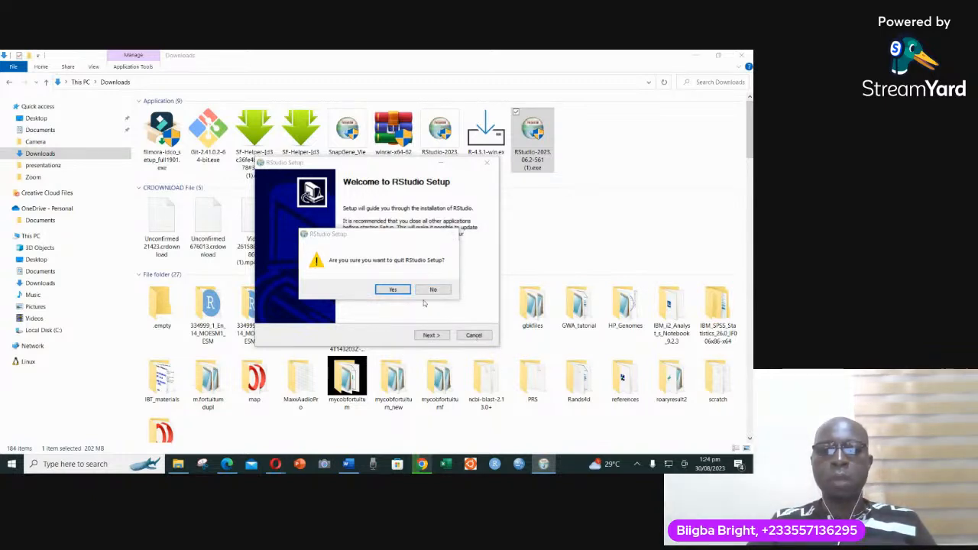
click(393, 289)
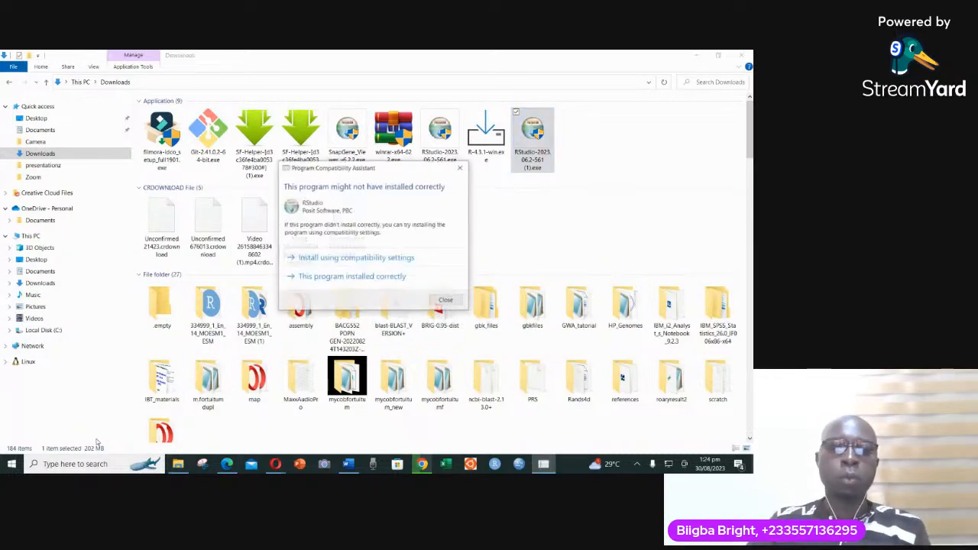
click(461, 167)
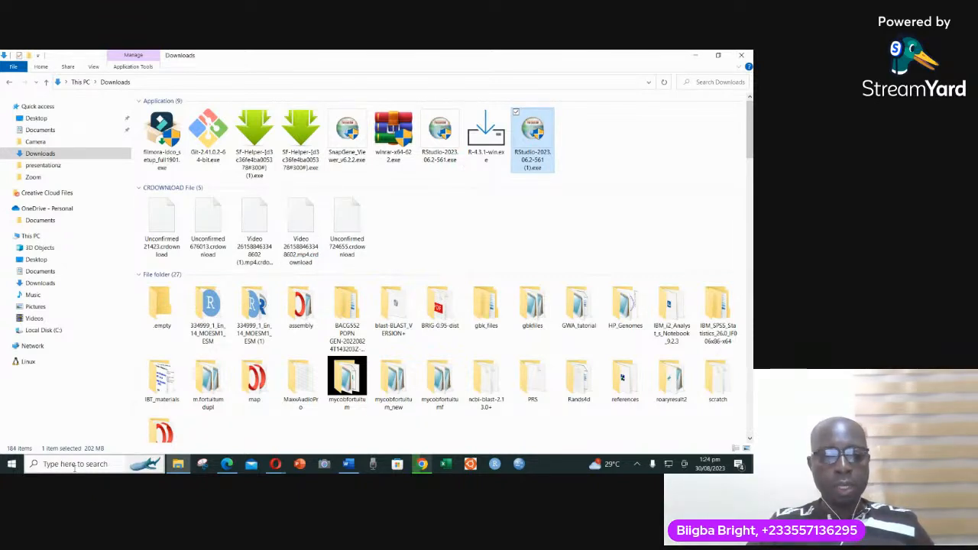
- Search Windows for the installed RStudio app using "Rst" and close the search results
click(70, 465)
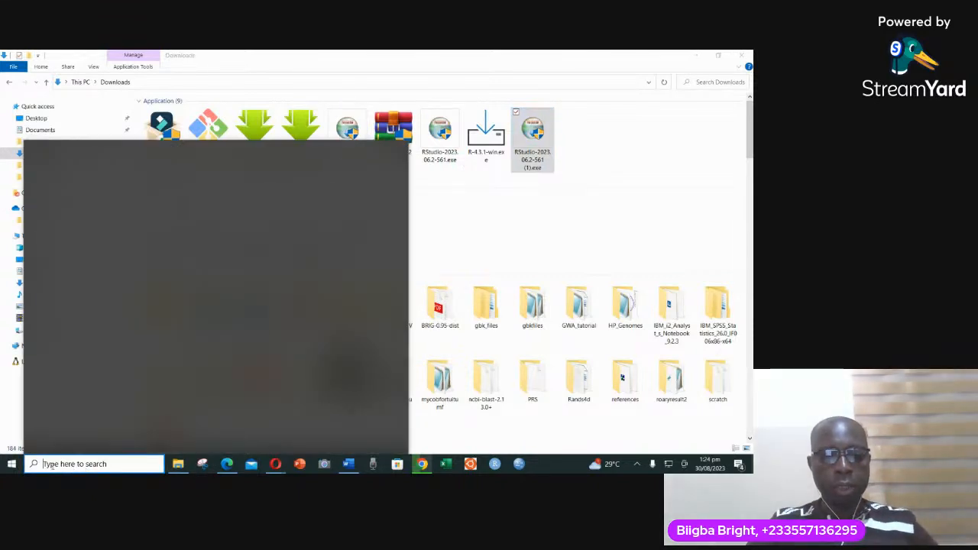
text(R)
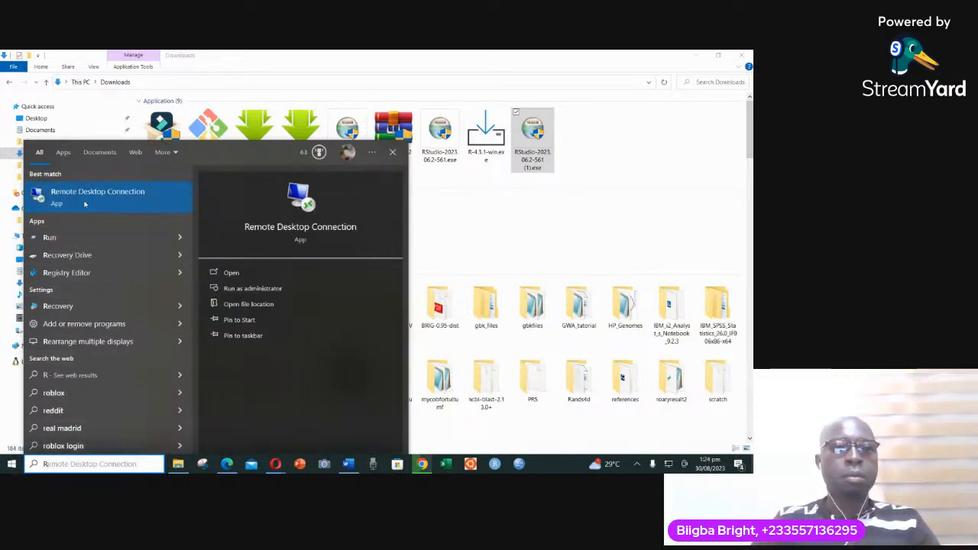
text(st)
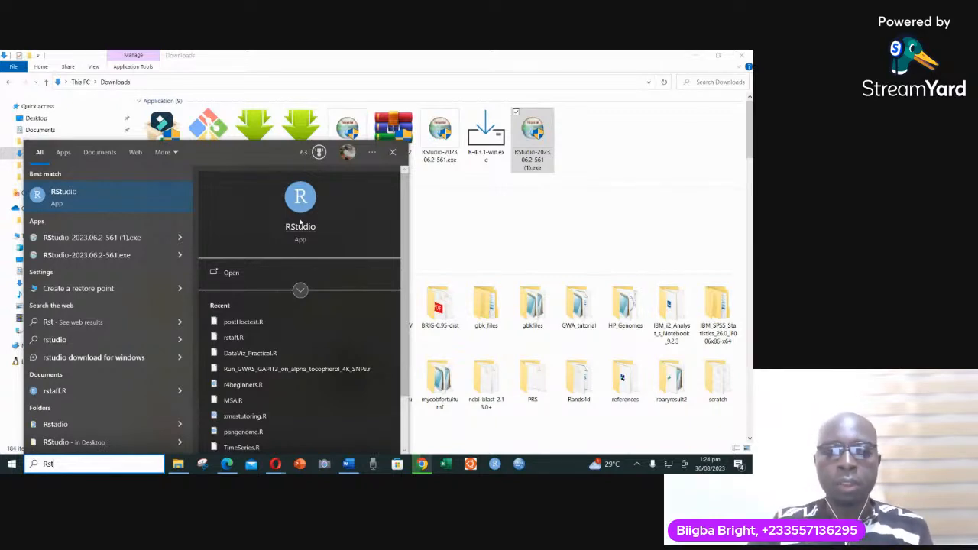
click(468, 241)
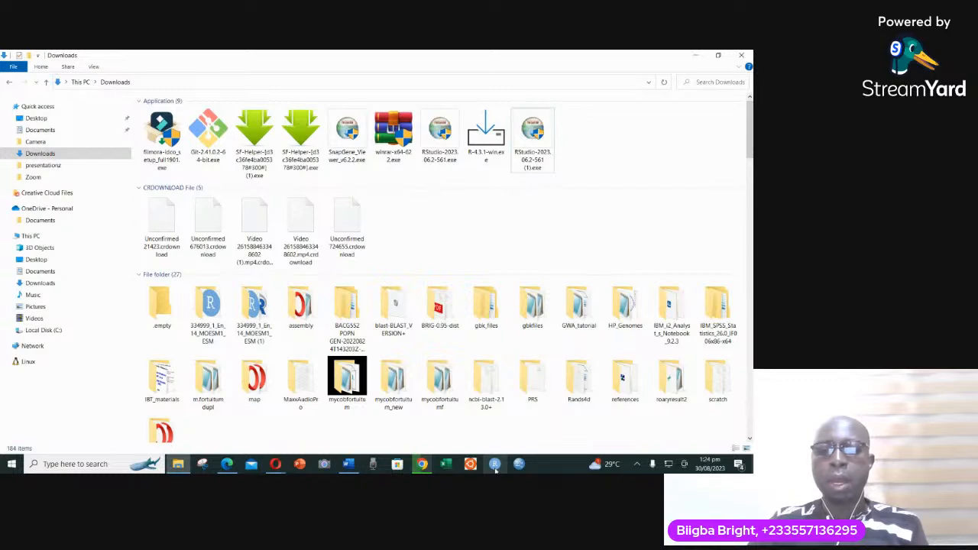
- Launch RStudio in a maximized window, ignoring the offered update, and clear its console
click(496, 466)
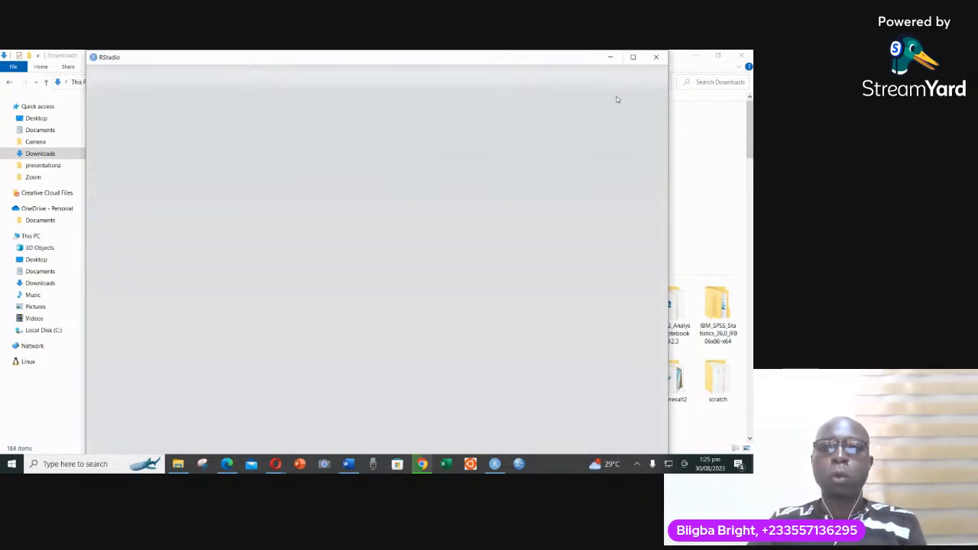
click(633, 58)
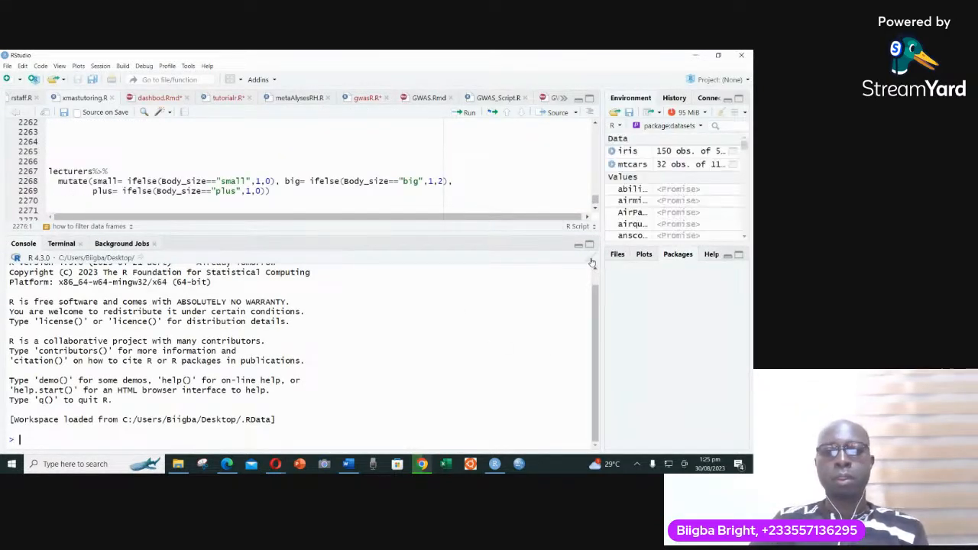
key(ctrl+l)
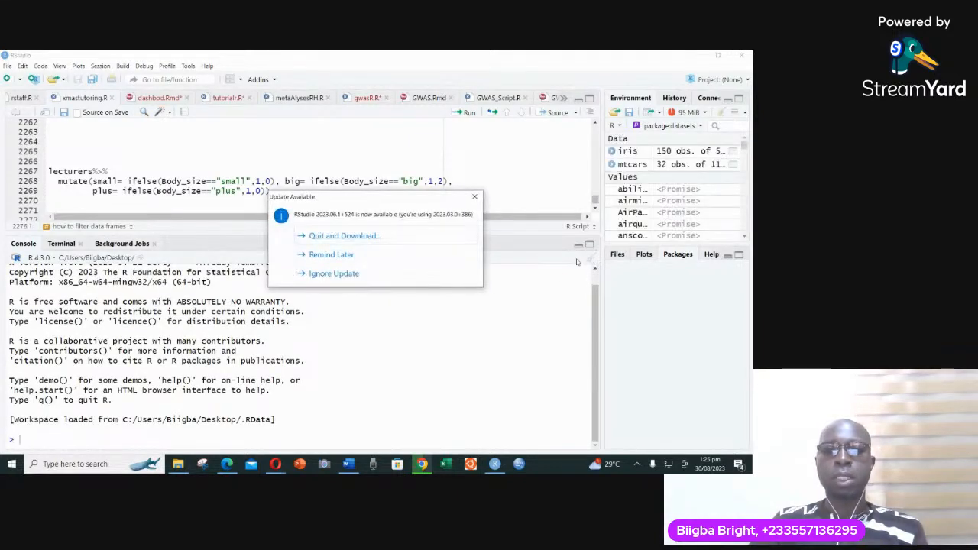
click(321, 277)
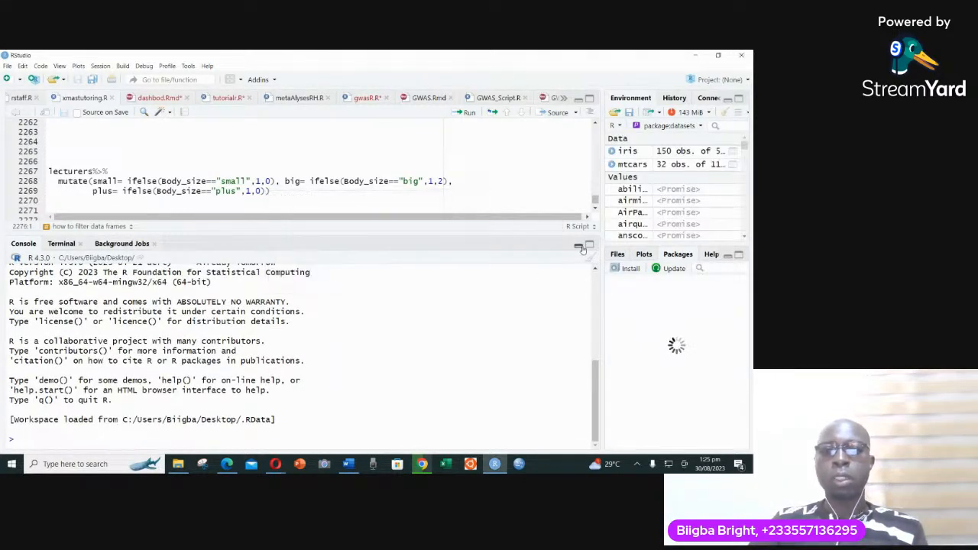
click(590, 261)
- Resize the RStudio panes to widen Environment and Packages and give the source editor more height than before above the console
drag(601, 187, 422, 198)
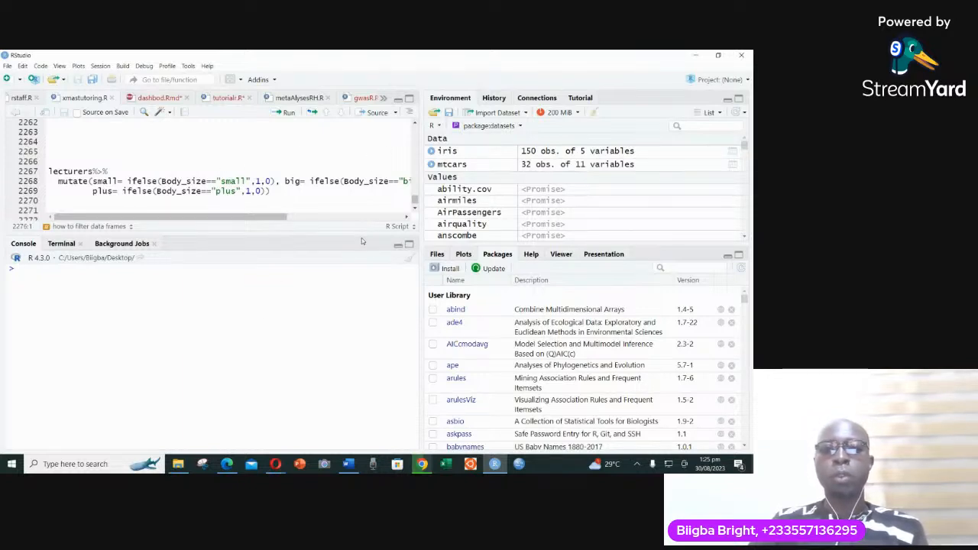
drag(362, 238, 359, 267)
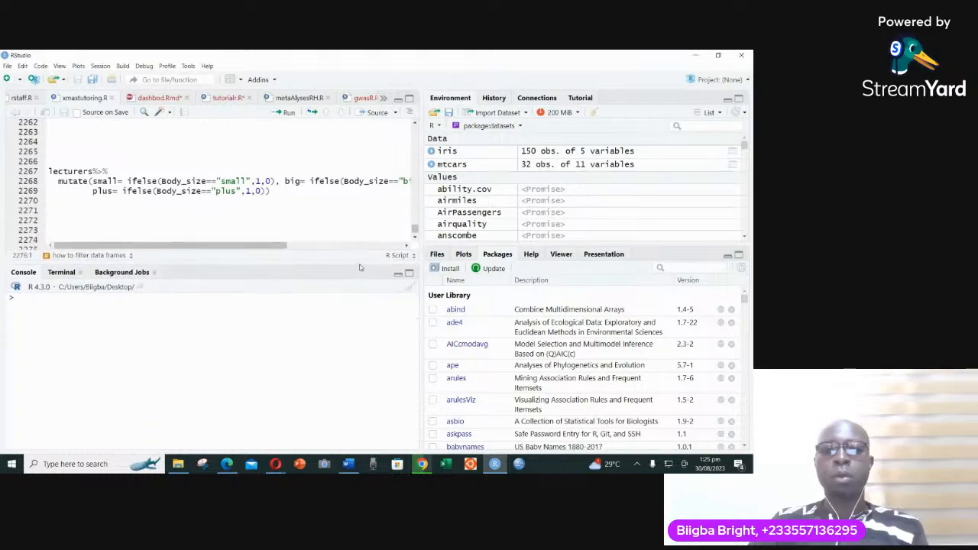
mouse_move(523, 247)
mouse_down()
mouse_move(522, 421)
mouse_move(523, 255)
mouse_up()
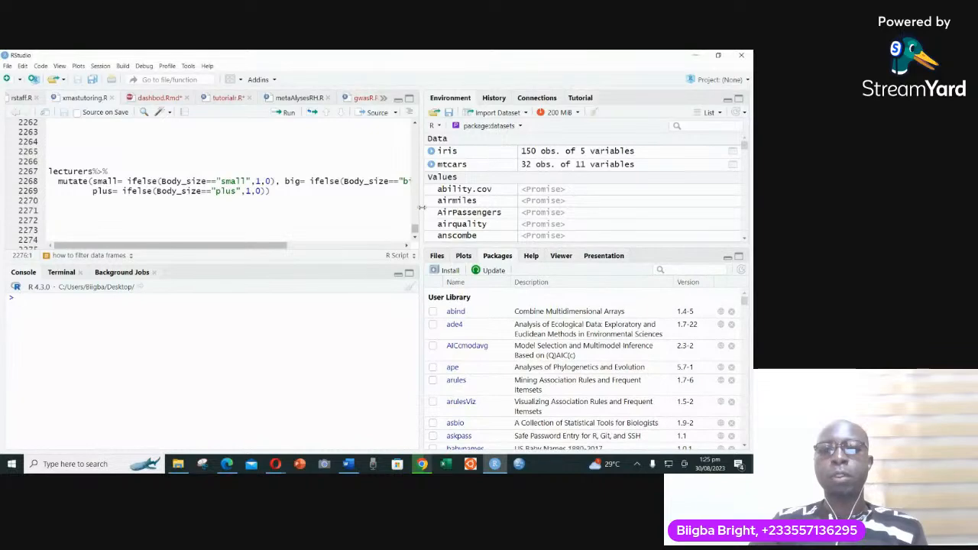
drag(415, 206, 317, 206)
drag(465, 220, 340, 228)
drag(374, 272, 354, 218)
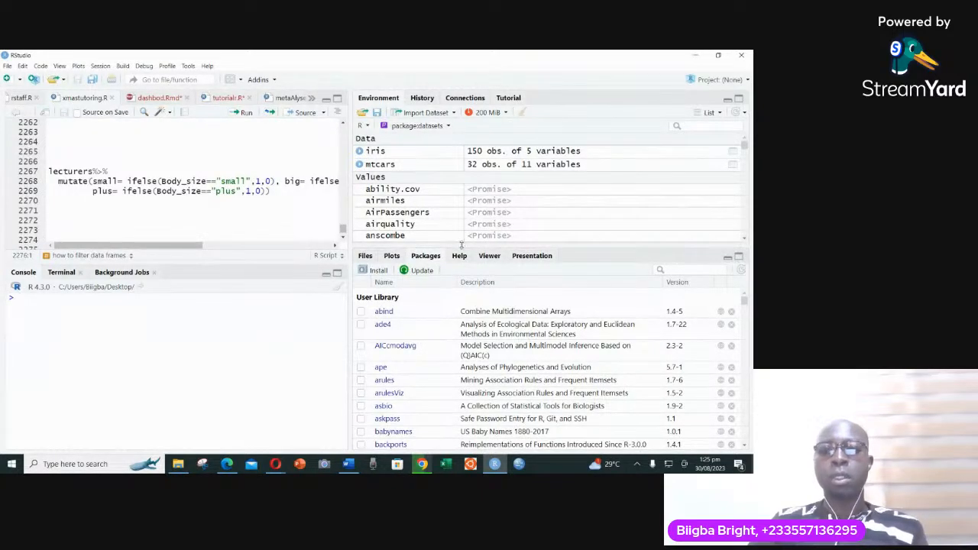
mouse_move(462, 246)
mouse_down()
mouse_move(466, 279)
mouse_move(470, 250)
mouse_up()
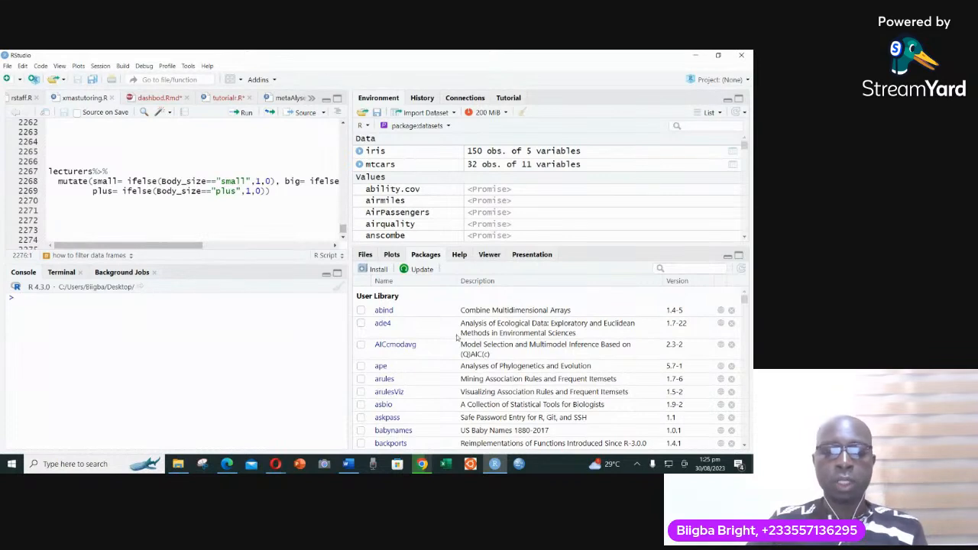
- Switch to the StreamYard broadcast studio window in Opera
click(276, 463)
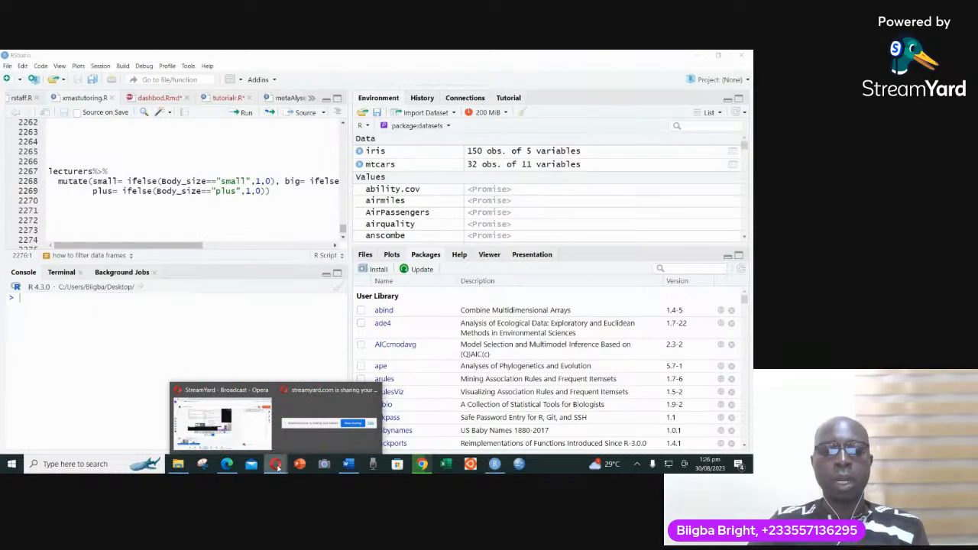
click(239, 428)
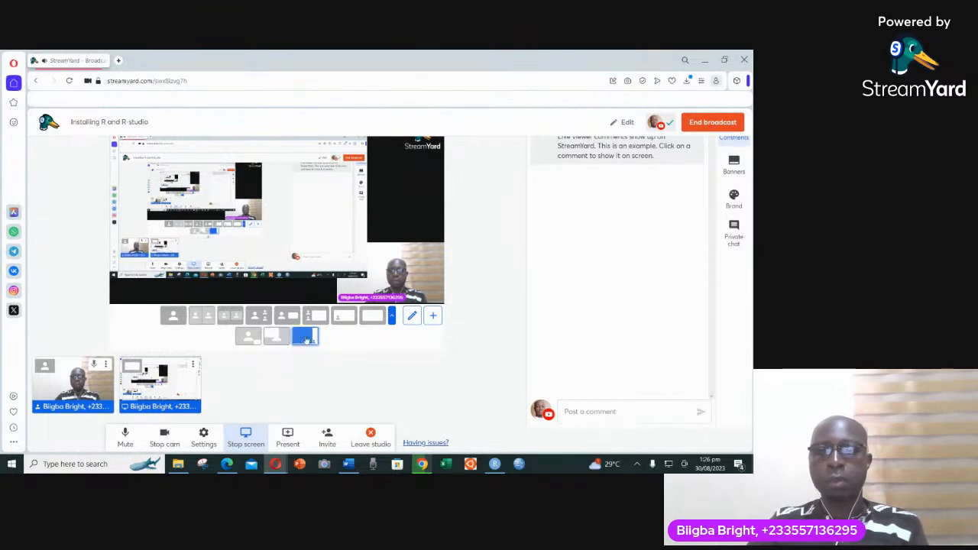
click(637, 160)
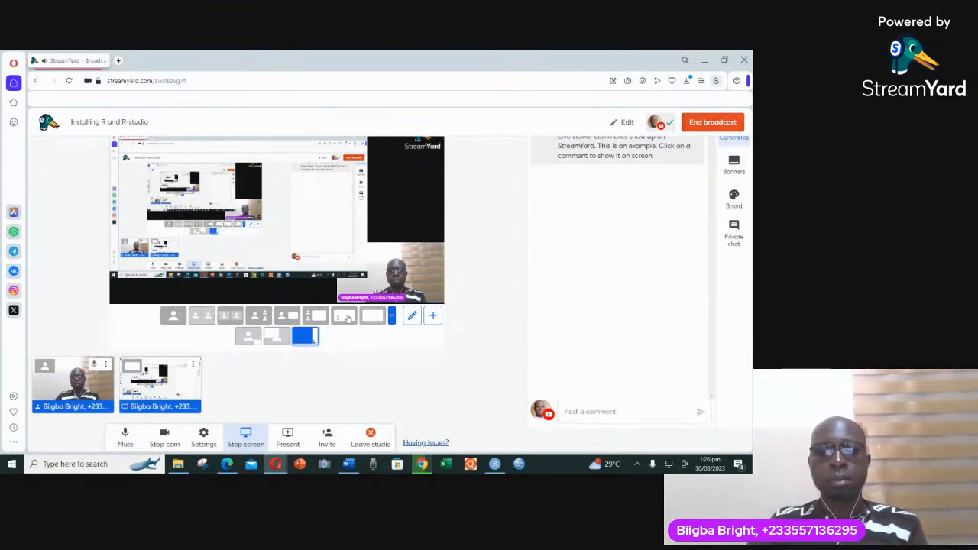